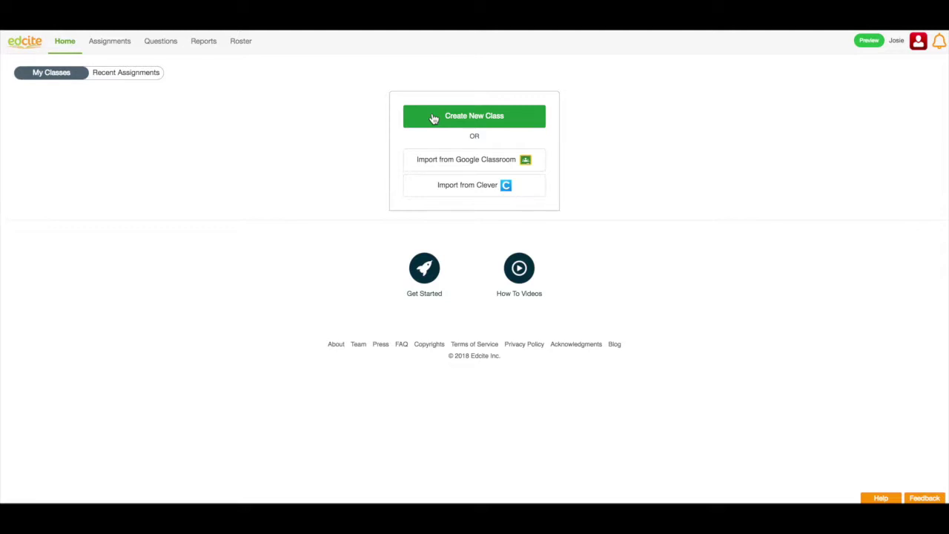
# Create a new class named Period 1 with enrollment left on
pyautogui.click(434, 119)
pyautogui.click(445, 119)
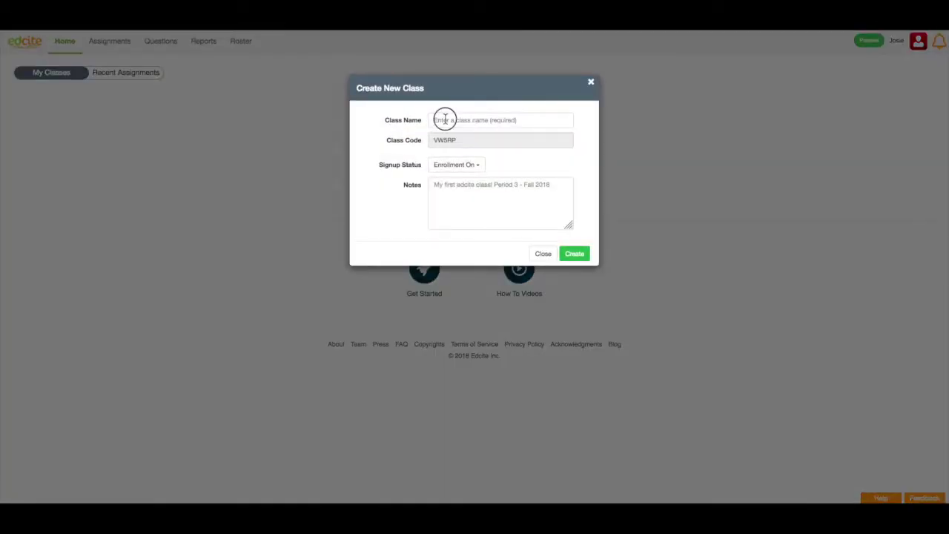
pyautogui.write('Period')
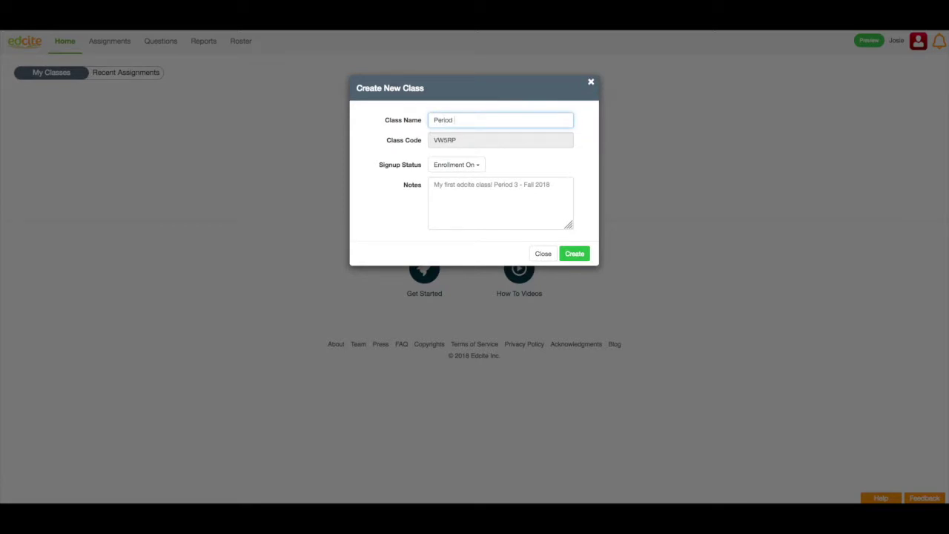
pyautogui.write(' 1')
pyautogui.click(582, 256)
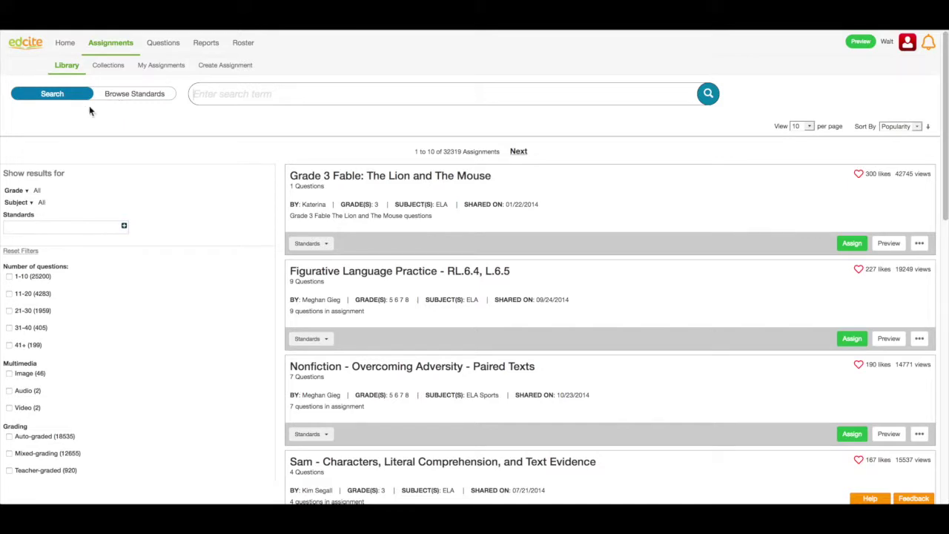
# Search the assignment library for "addition"
pyautogui.click(221, 100)
pyautogui.write('addition')
pyautogui.click(708, 95)
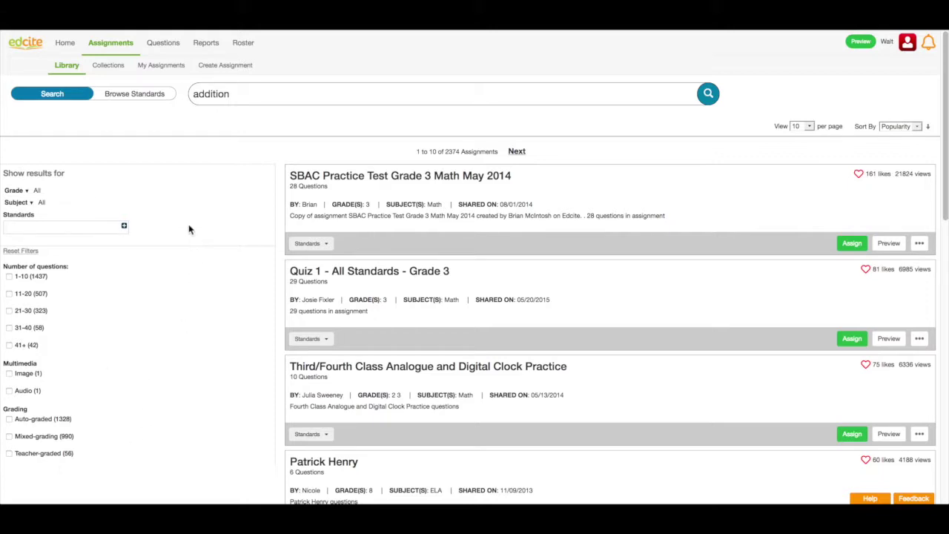
# Filter the addition assignments to grade 2 only
pyautogui.click(28, 192)
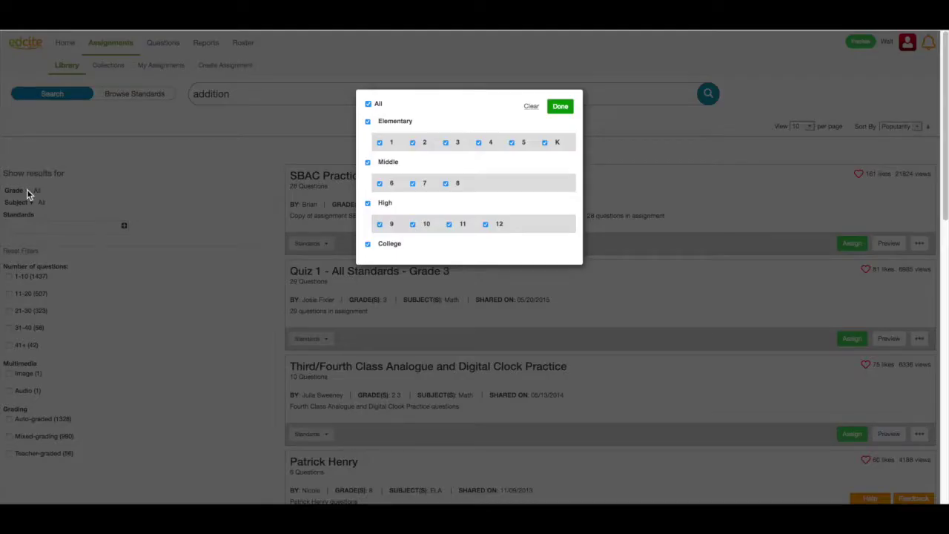
pyautogui.click(369, 104)
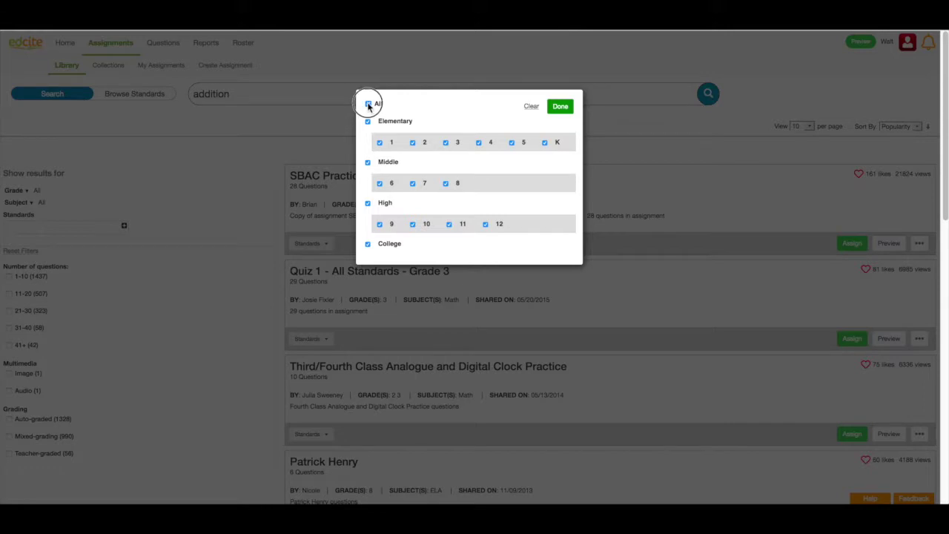
pyautogui.click(413, 145)
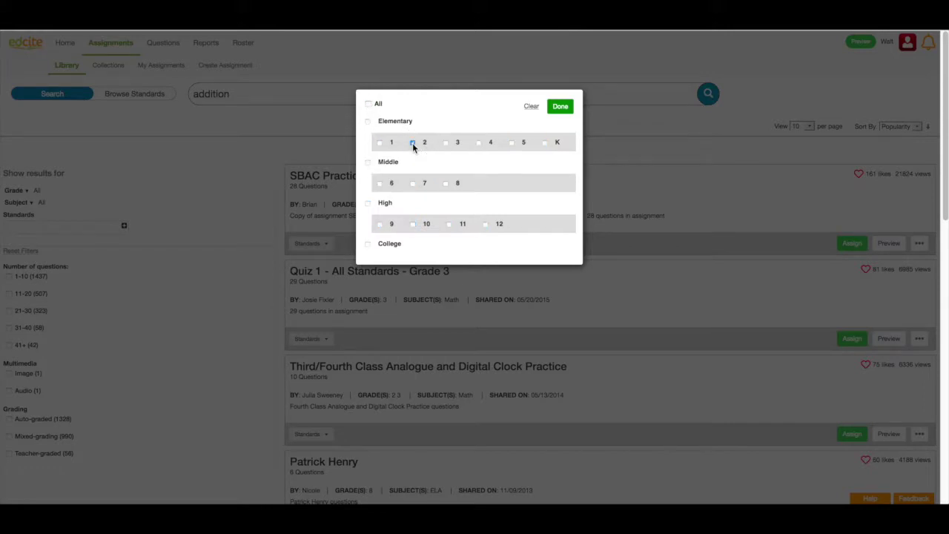
pyautogui.click(563, 110)
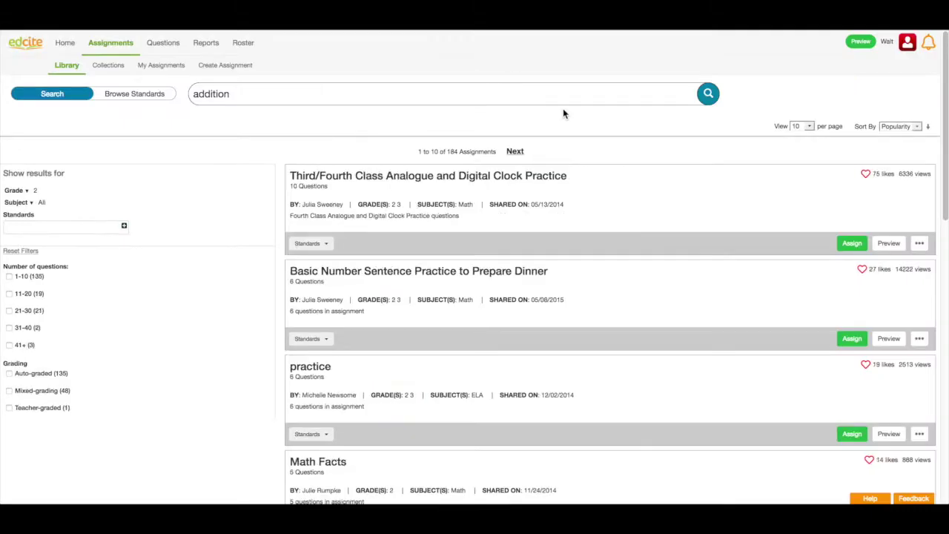
# Restrict the assignment results to the Math subject only
pyautogui.click(32, 201)
pyautogui.click(364, 97)
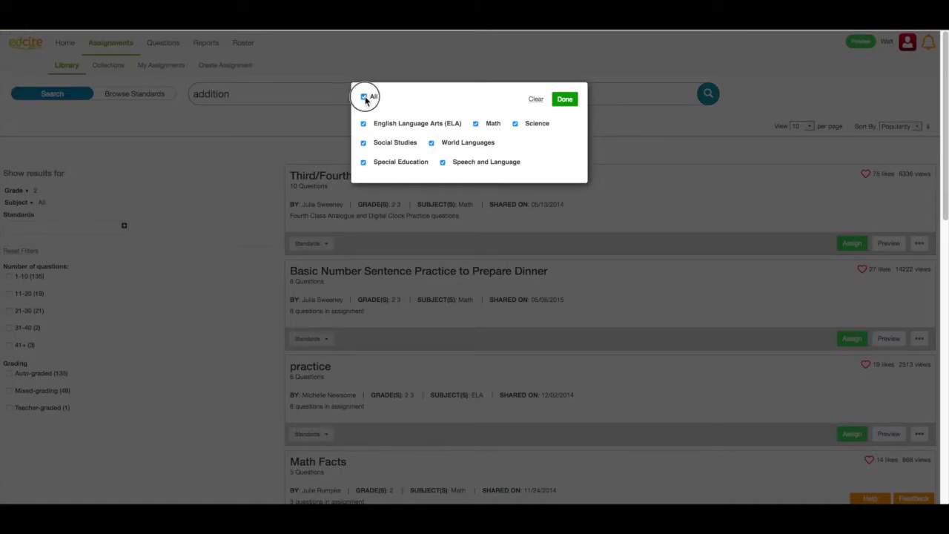
pyautogui.click(476, 126)
pyautogui.click(475, 126)
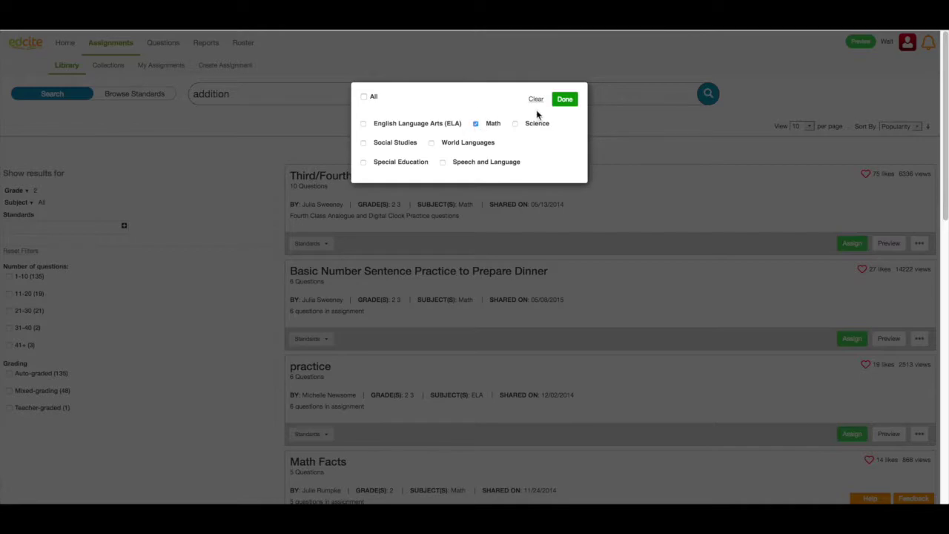
pyautogui.click(567, 100)
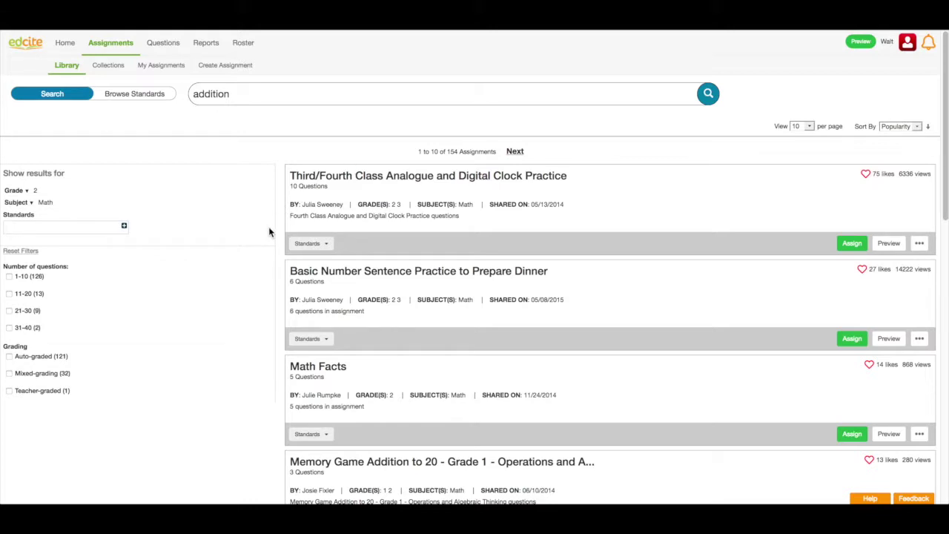
pyautogui.click(811, 128)
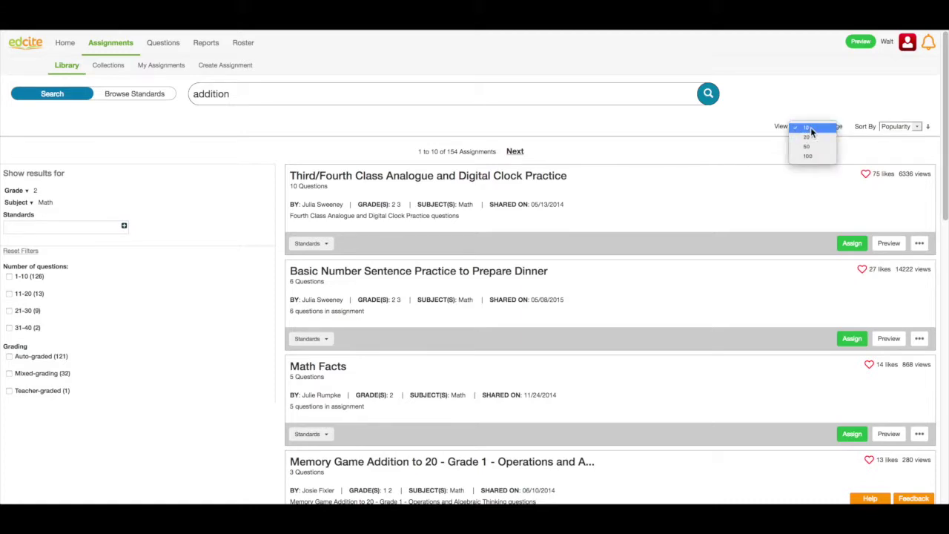
pyautogui.click(826, 100)
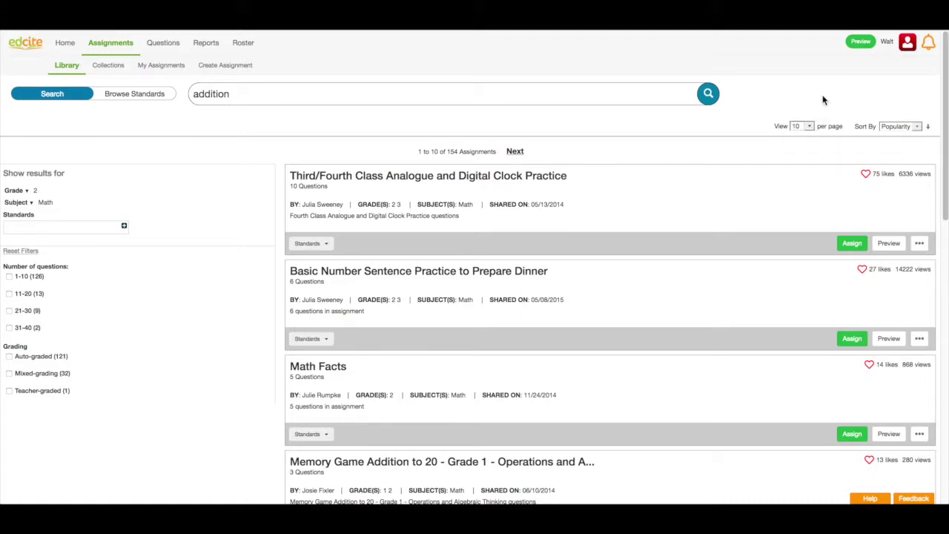
pyautogui.click(920, 129)
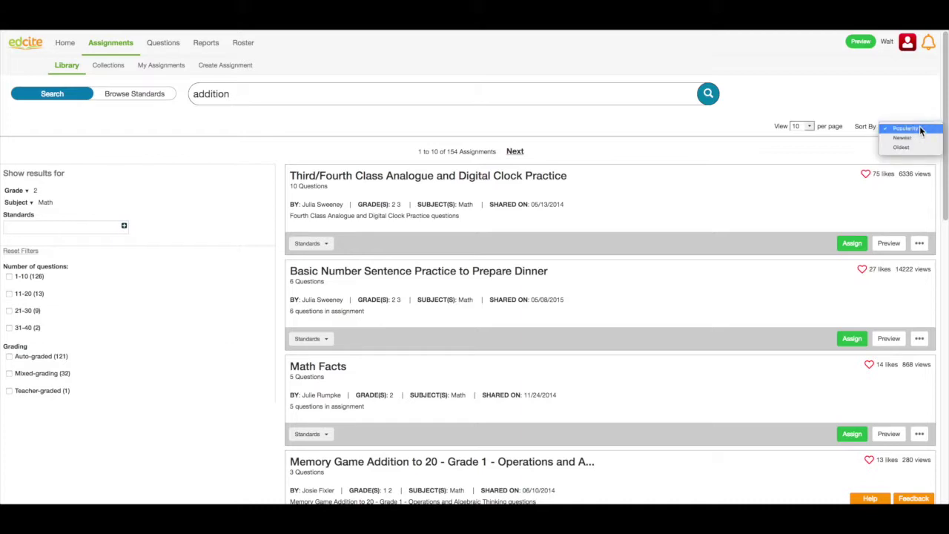
pyautogui.click(896, 87)
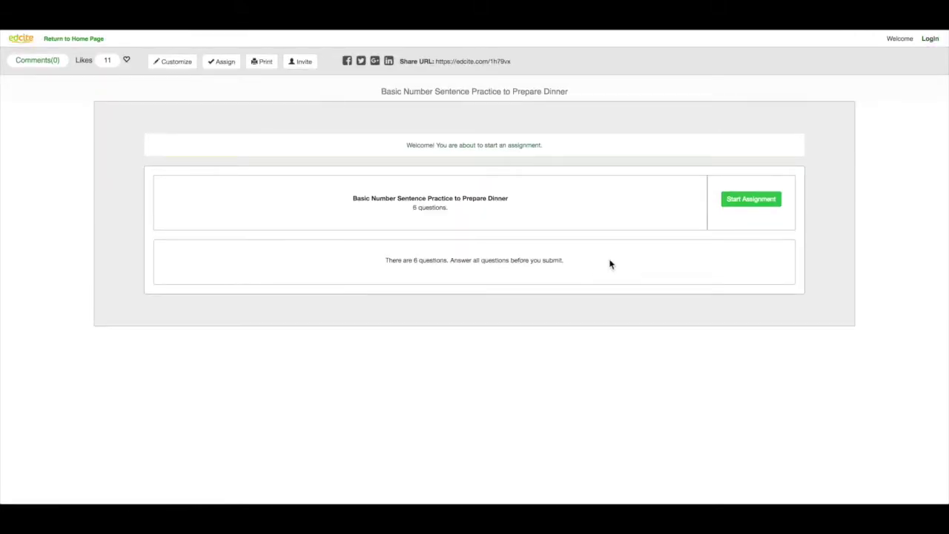
# Start the previewed assignment, and assign Basic Number Sentence Practice to Prepare Dinner to Period 1, due 08/06/2018 12:00 AM
pyautogui.click(745, 200)
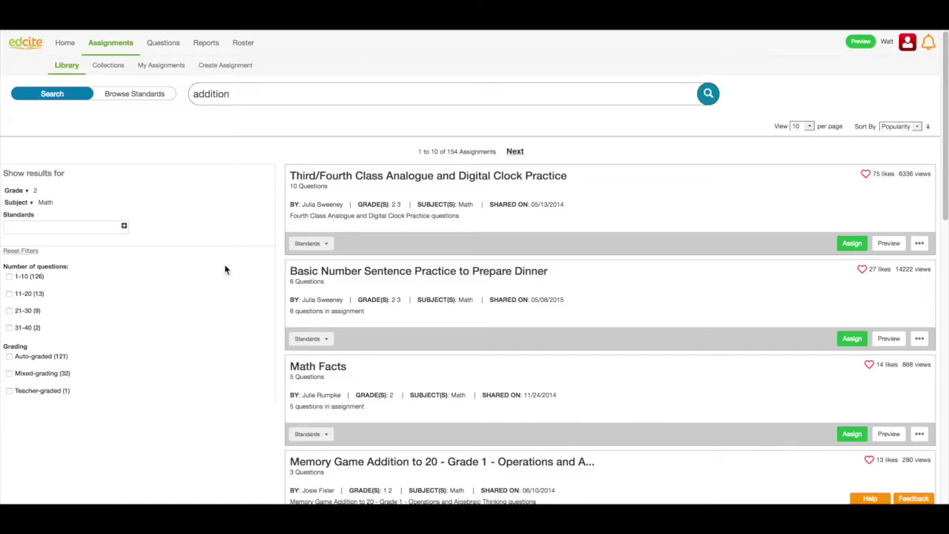
pyautogui.click(850, 340)
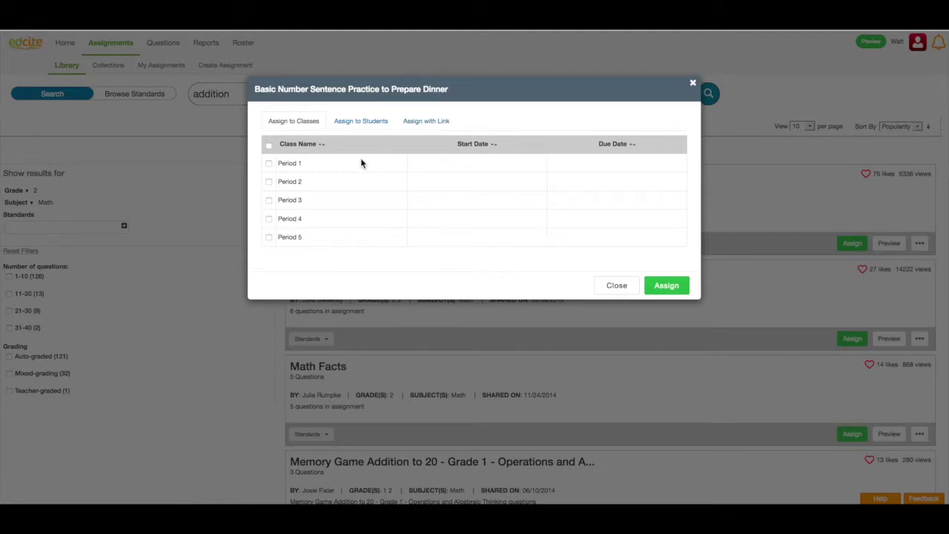
pyautogui.click(269, 165)
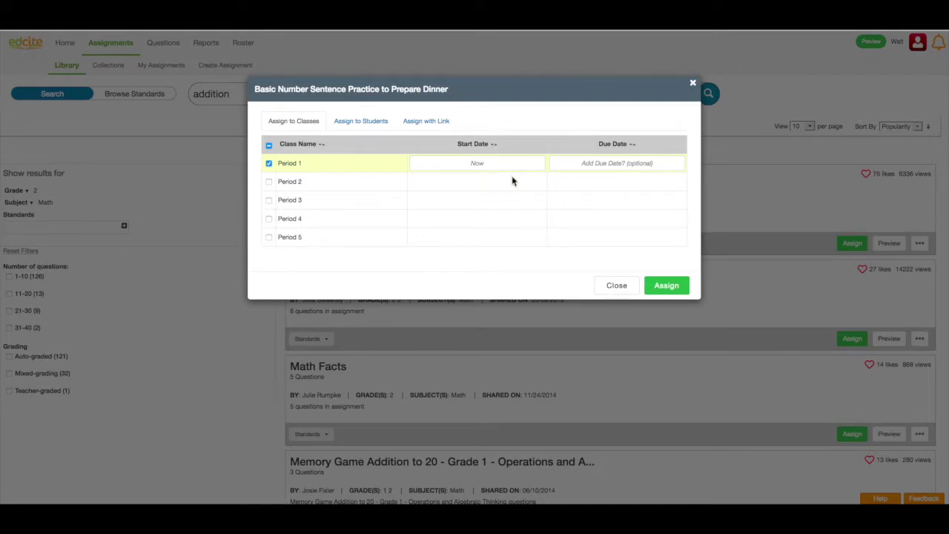
pyautogui.click(616, 165)
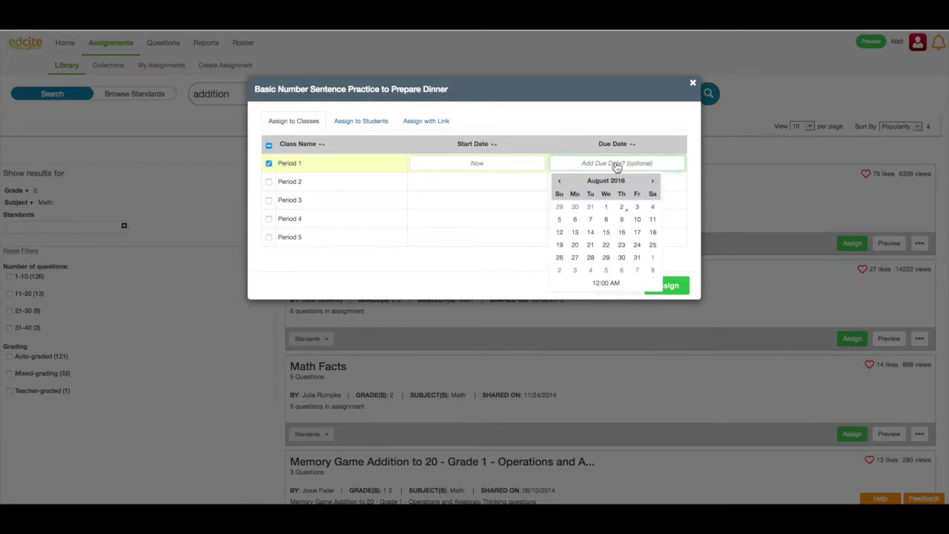
pyautogui.click(576, 220)
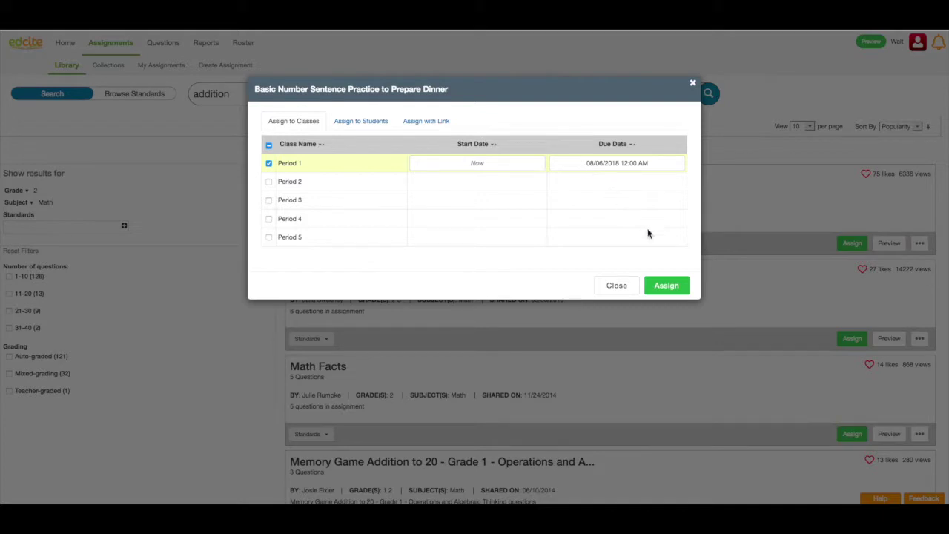
pyautogui.click(664, 291)
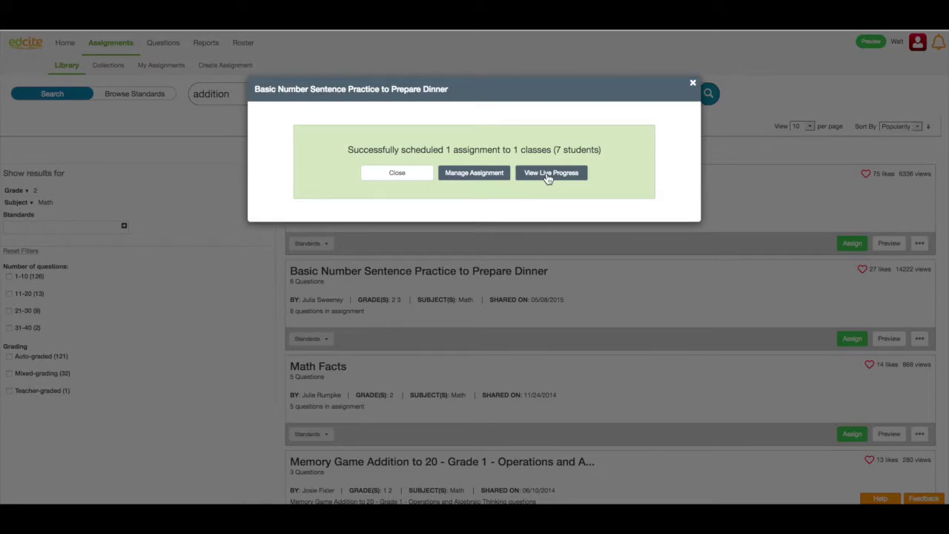
# Go to the progress reports and display the live progress of the Cactus Jam - Grade 3 assignment
pyautogui.click(547, 178)
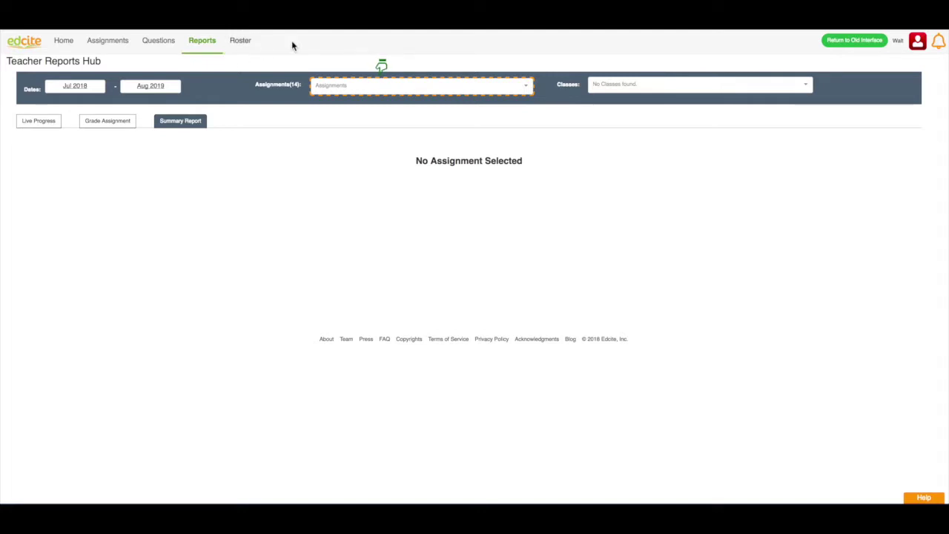
pyautogui.click(524, 89)
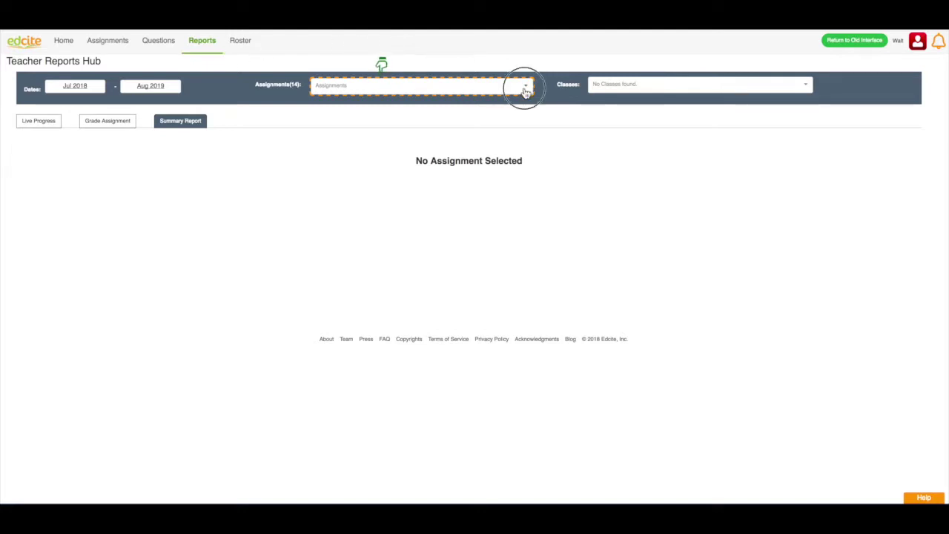
pyautogui.click(448, 119)
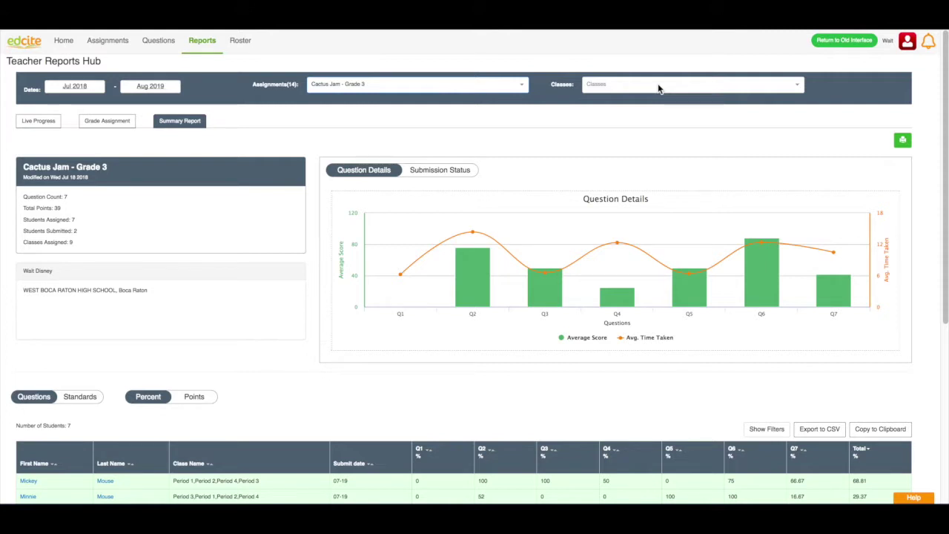
pyautogui.click(40, 122)
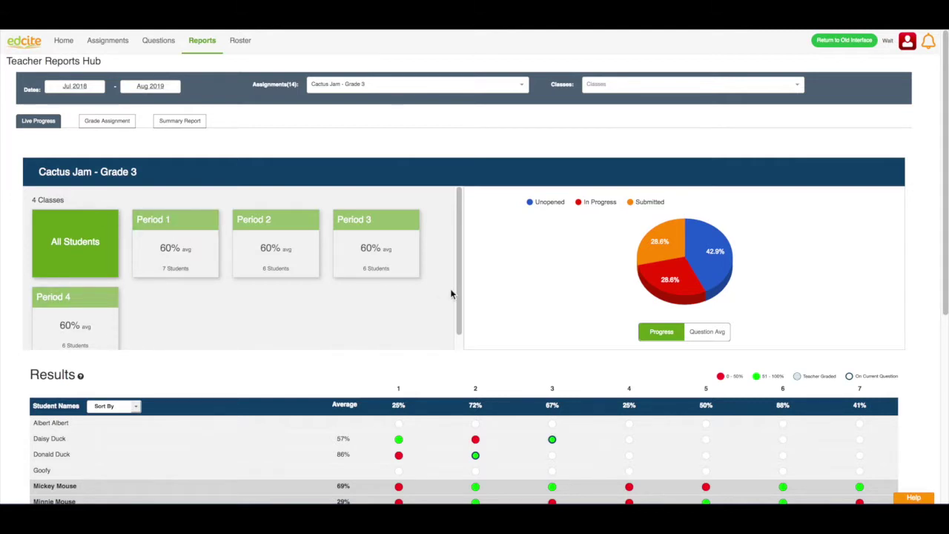
# Examine the submission status chart, the per-student results and the question list of the Cactus Jam - Grade 3 assignment
pyautogui.moveTo(712, 236)
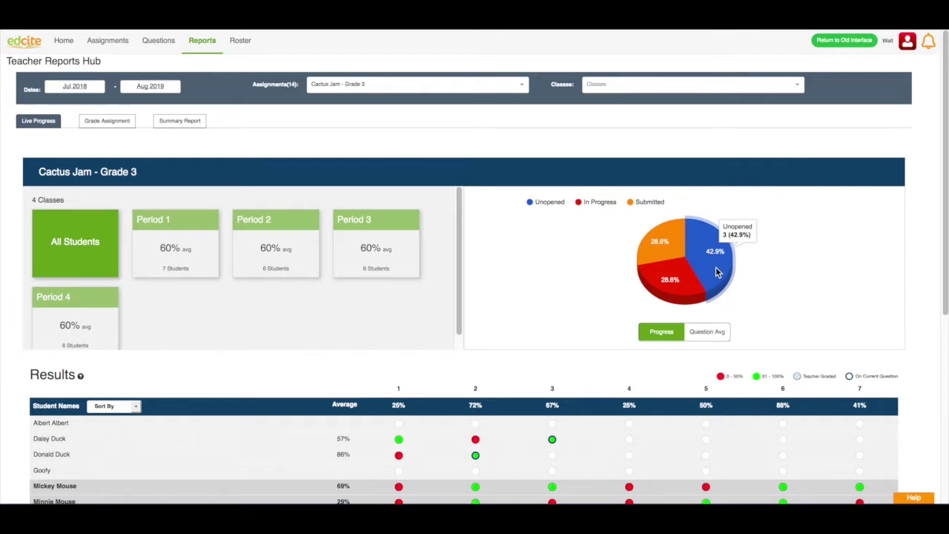
pyautogui.moveTo(681, 298)
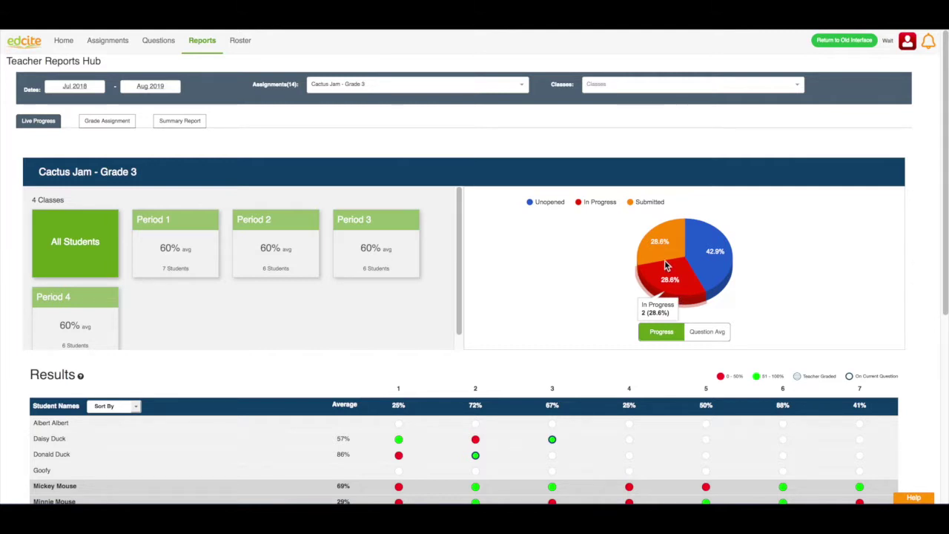
pyautogui.moveTo(657, 250)
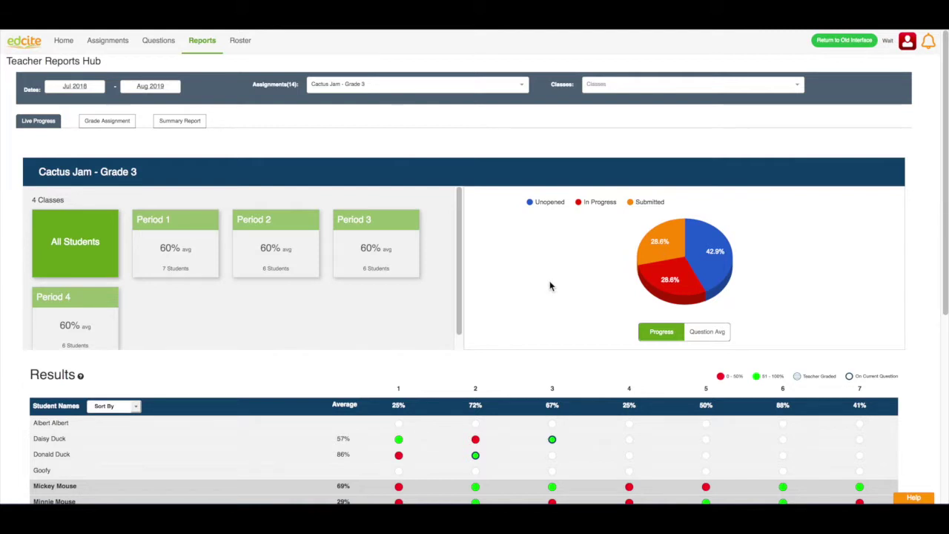
pyautogui.scroll(-2, 550, 287)
pyautogui.scroll(-1, 550, 286)
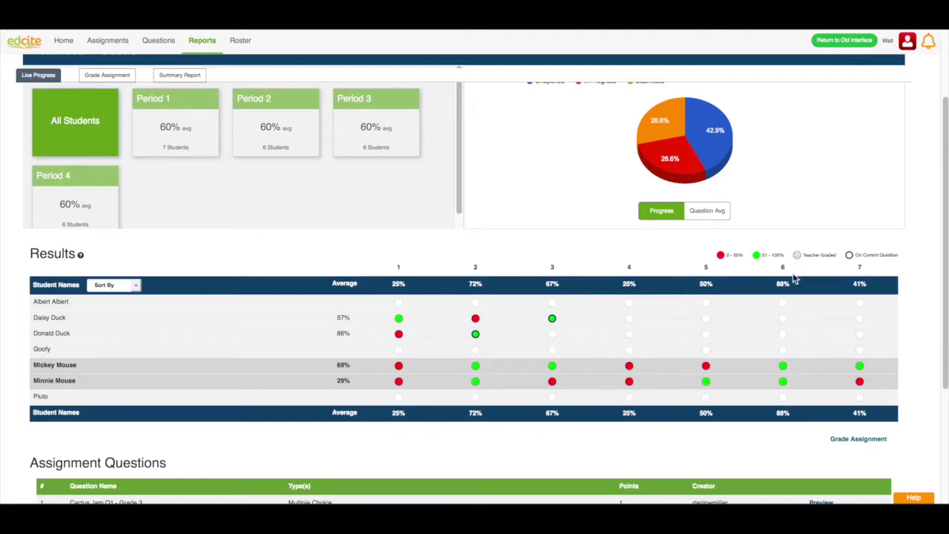
pyautogui.scroll(-5, 729, 424)
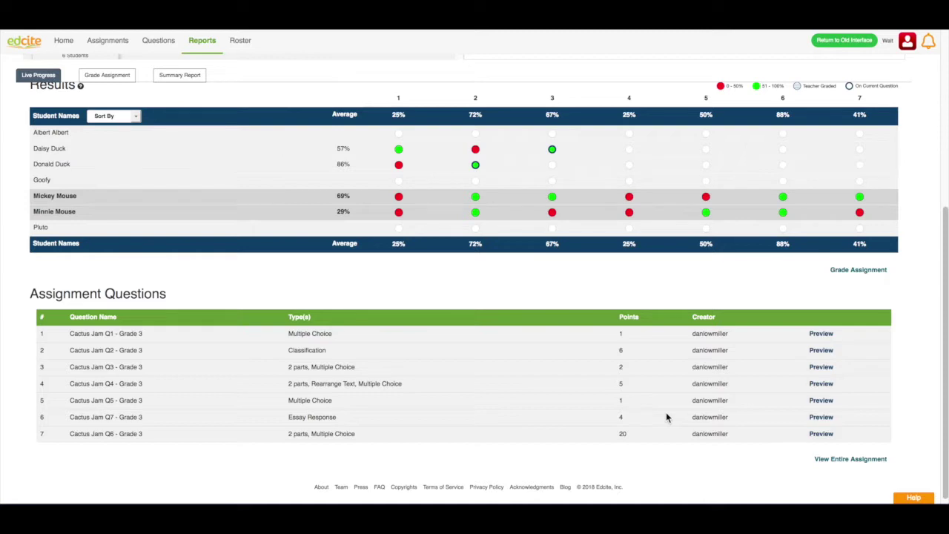
pyautogui.scroll(5, 494, 293)
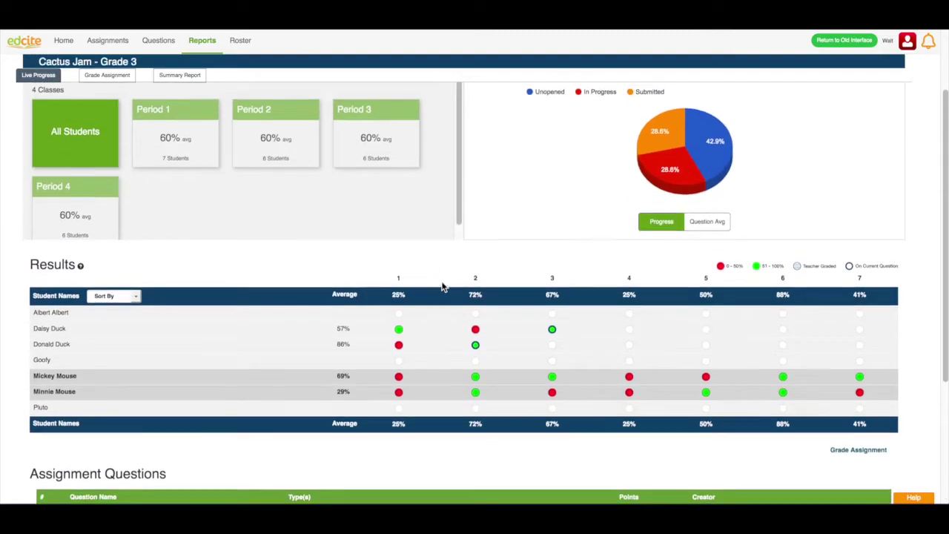
pyautogui.scroll(1, 442, 287)
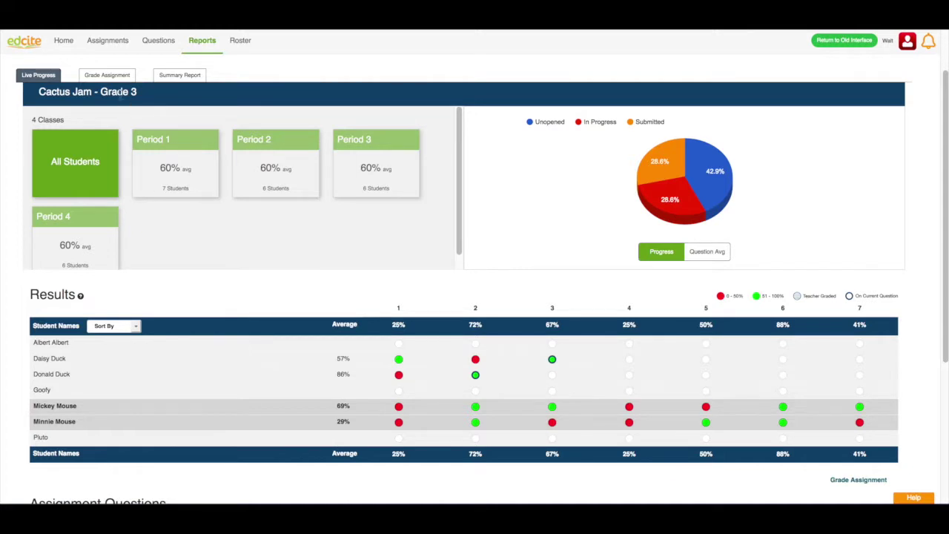
# Open grading by student for Cactus Jam - Grade 3 and review the first submitted student's response to Q1
pyautogui.click(109, 77)
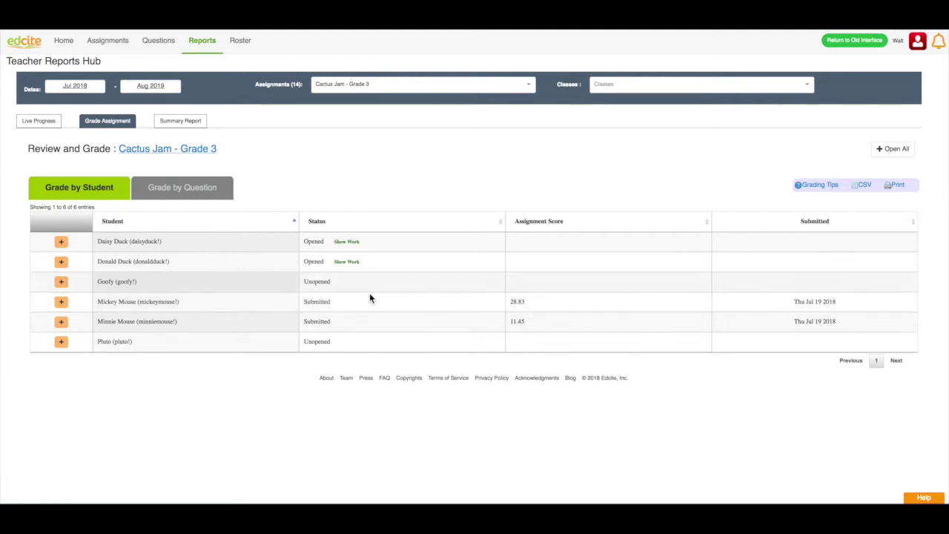
pyautogui.click(61, 301)
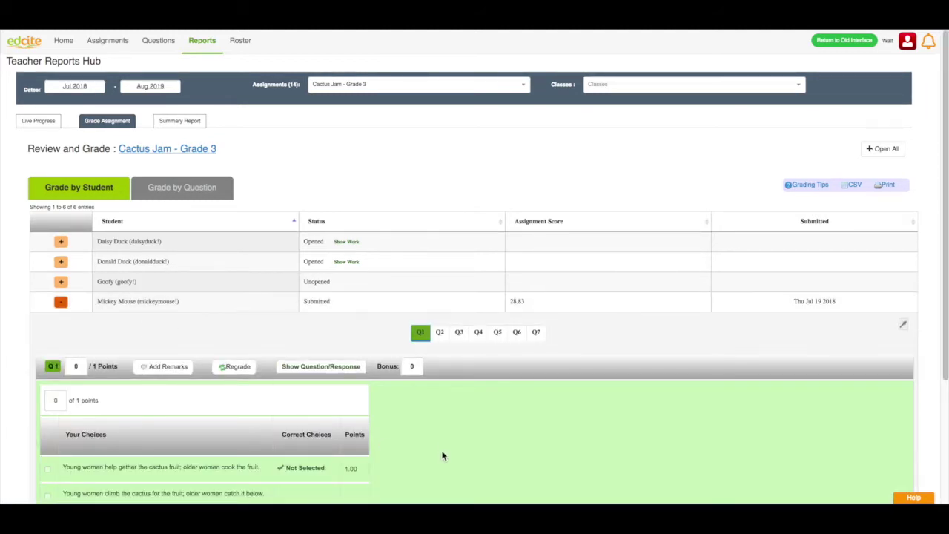
pyautogui.scroll(-3, 441, 448)
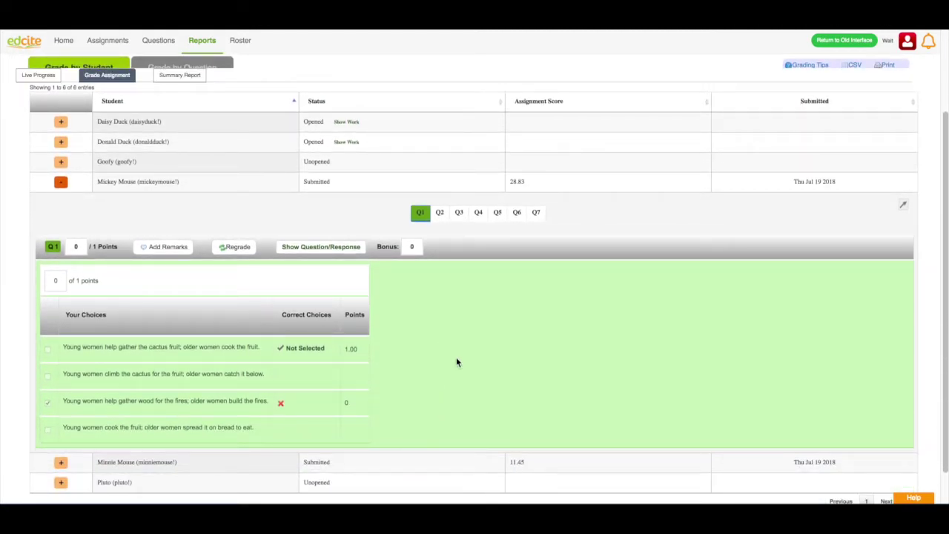
# Review the expanded student's responses to Q2 and Q3 of Cactus Jam - Grade 3
pyautogui.click(439, 214)
pyautogui.click(459, 216)
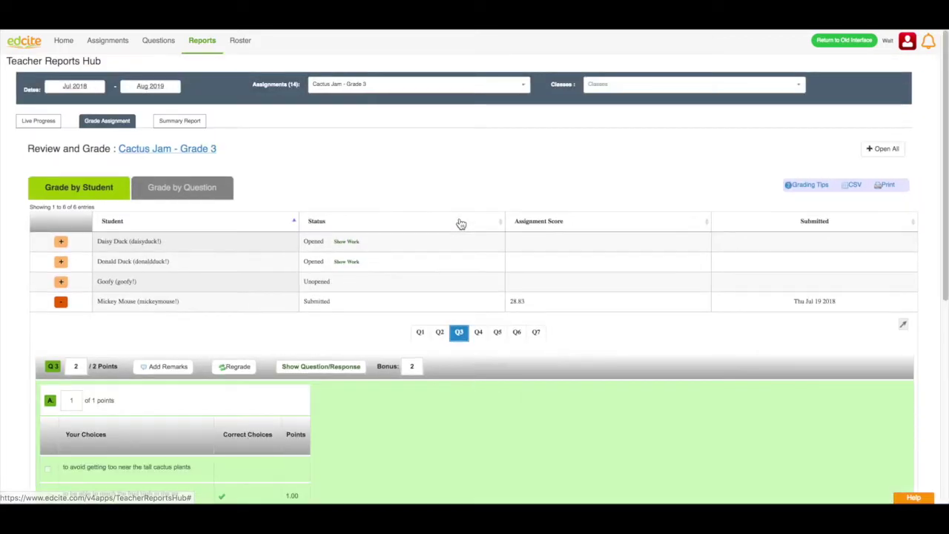
pyautogui.scroll(-2, 409, 423)
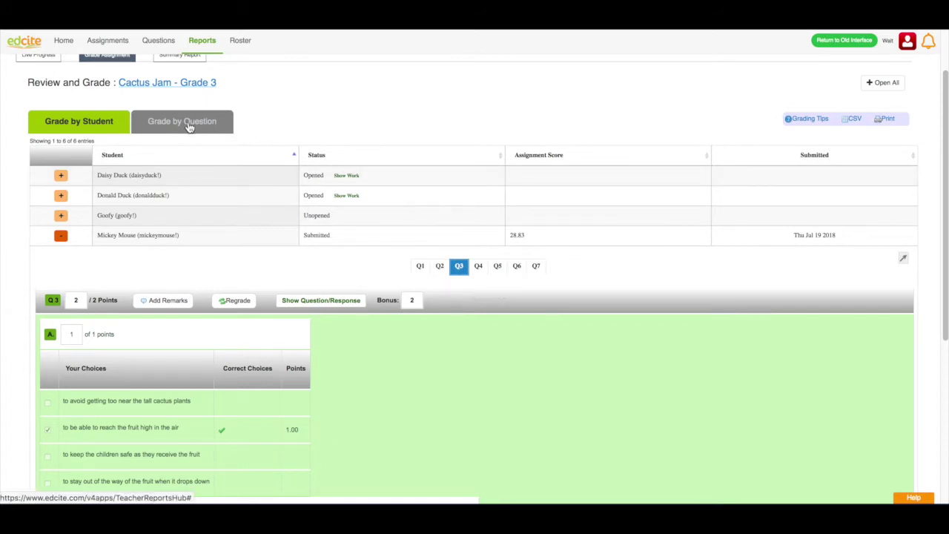
# Switch the Cactus Jam - Grade 3 grading view to grading by question and display all students' scores for Q6
pyautogui.click(189, 127)
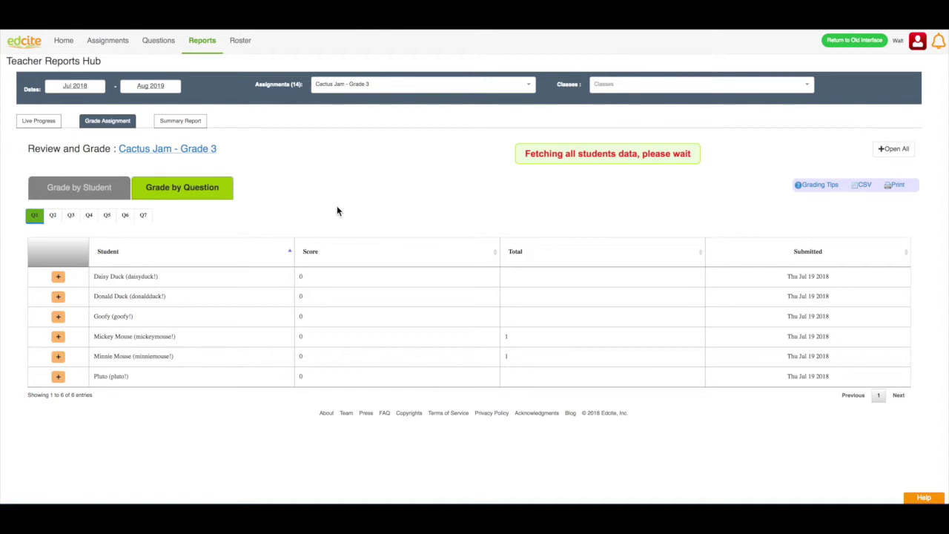
pyautogui.click(126, 219)
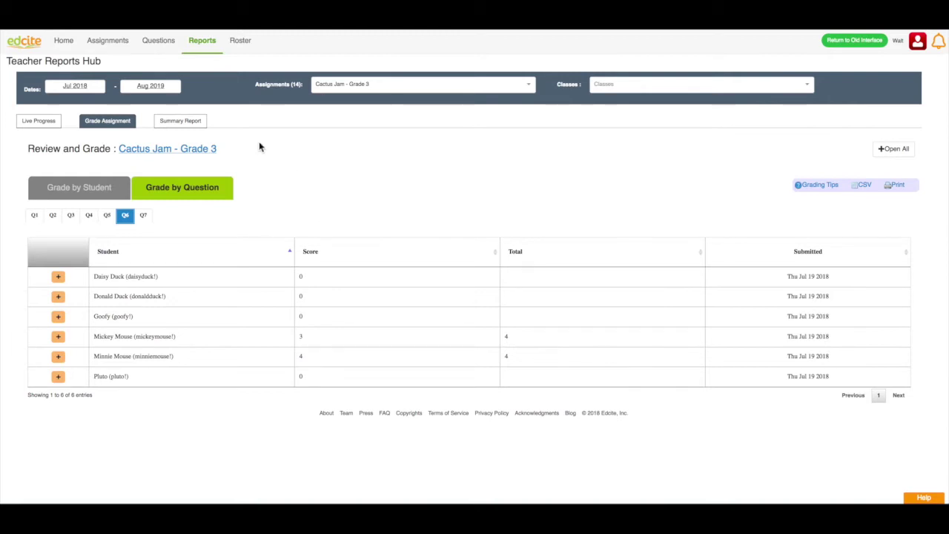
# Open the summary report for Cactus Jam - Grade 3 and examine its submission status chart, per-student question scores and aggregate data
pyautogui.click(181, 123)
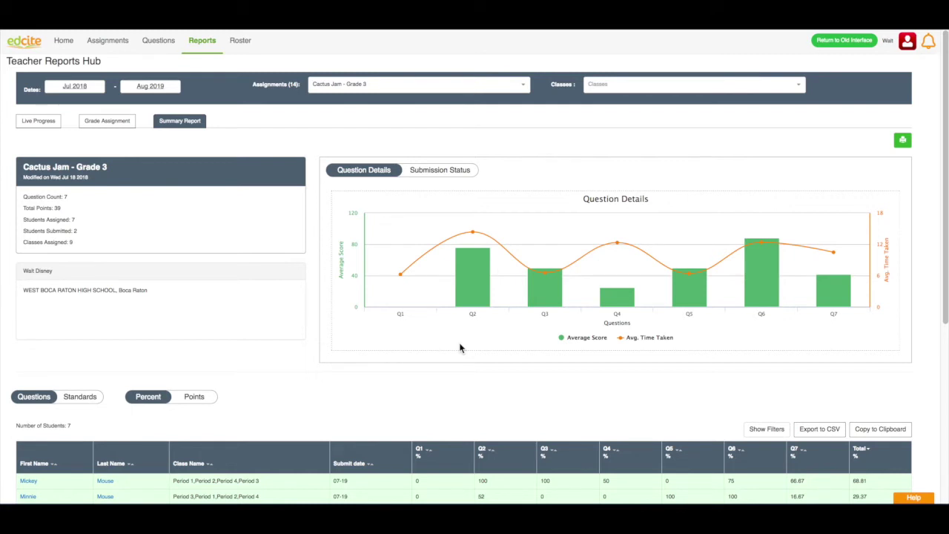
pyautogui.click(433, 171)
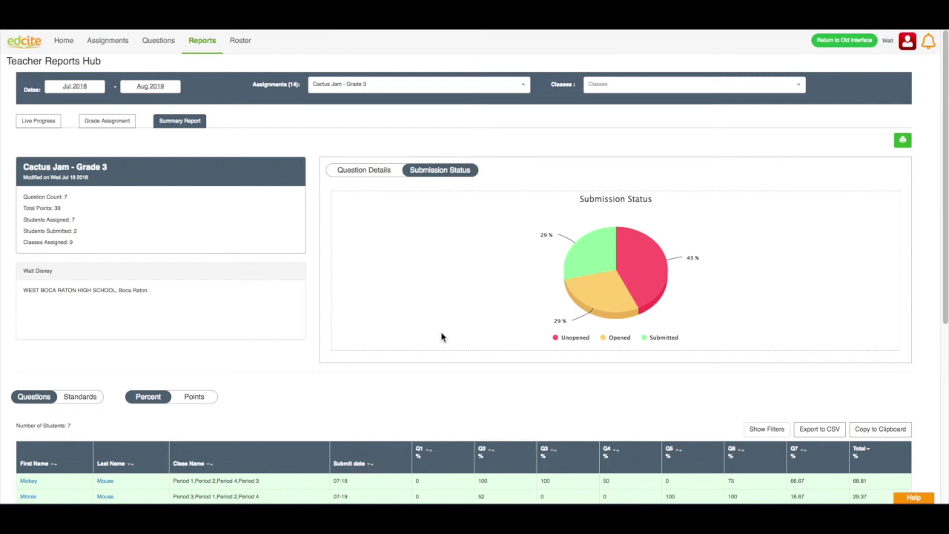
pyautogui.scroll(-1, 441, 348)
pyautogui.scroll(-5, 441, 354)
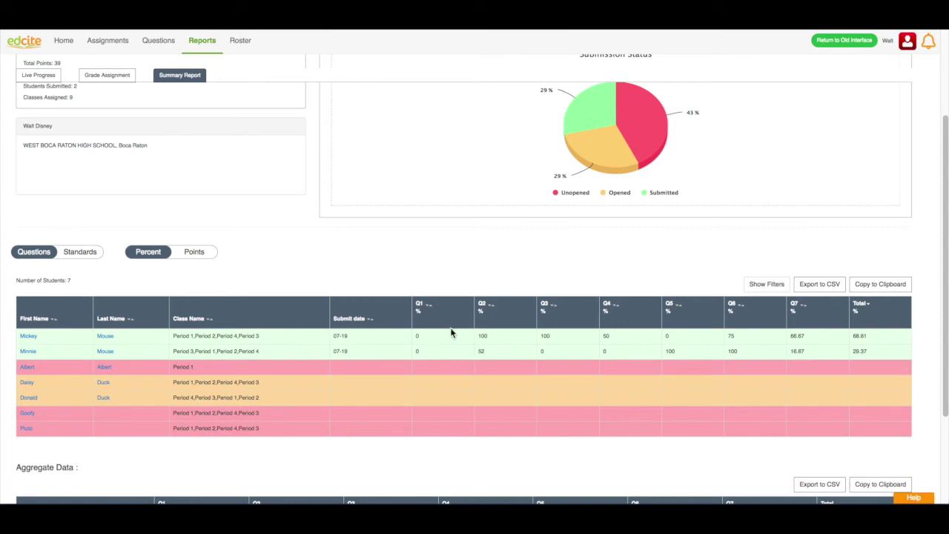
pyautogui.moveTo(656, 116)
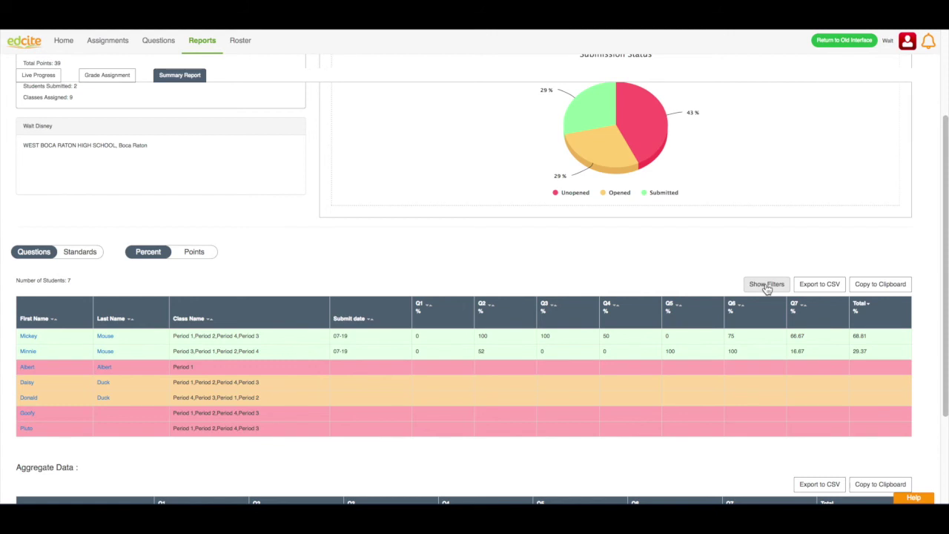
pyautogui.scroll(-3, 723, 429)
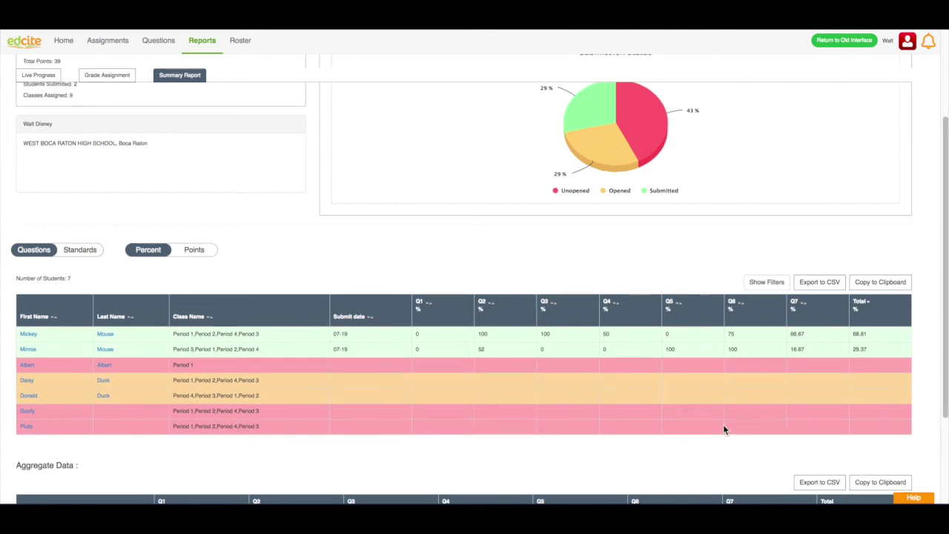
pyautogui.scroll(-2, 724, 429)
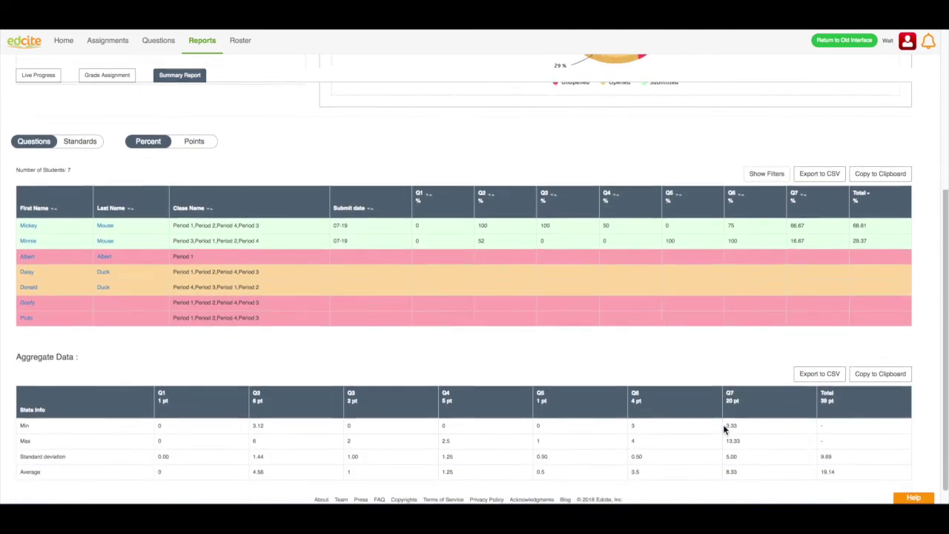